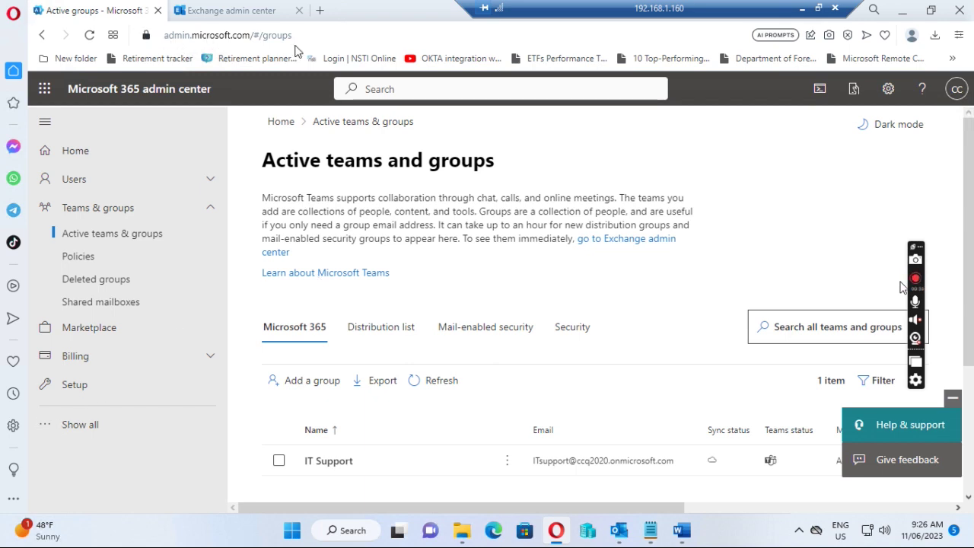
- Expand the admin center navigation with Show all and scroll down to Admin centers
left_click(43, 428)
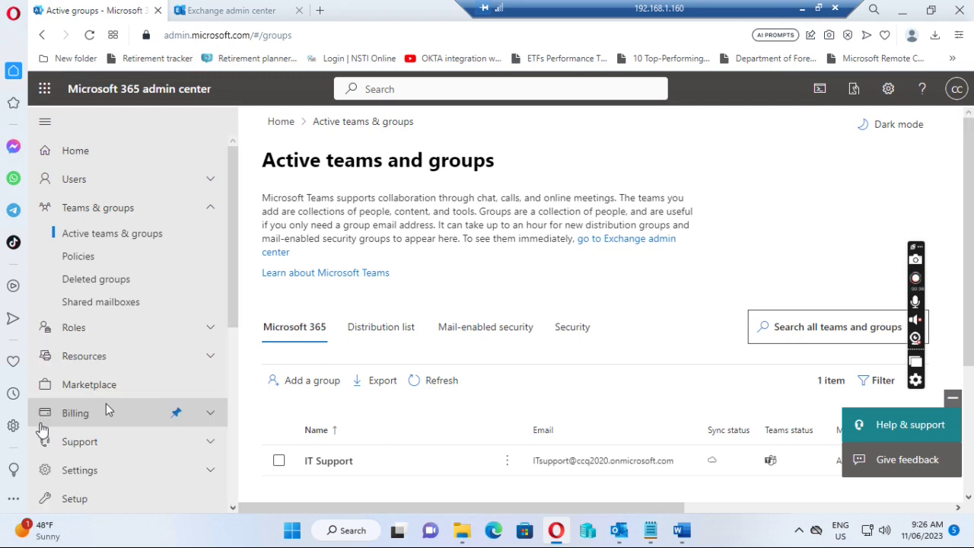
scroll(105, 403, "down", 4)
scroll(131, 418, "down", 2)
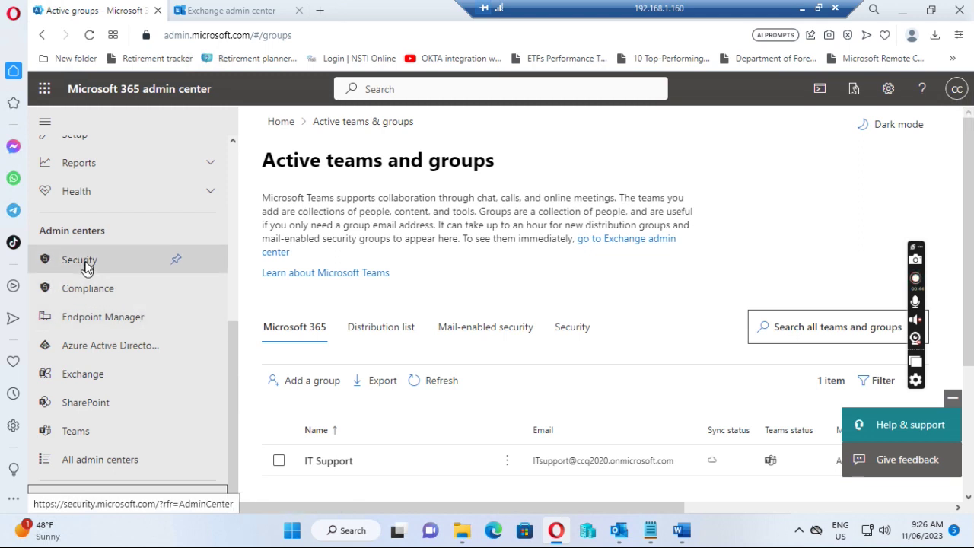
- Open Security under Admin centers to launch Microsoft 365 Defender and browse its navigation
left_click(80, 261)
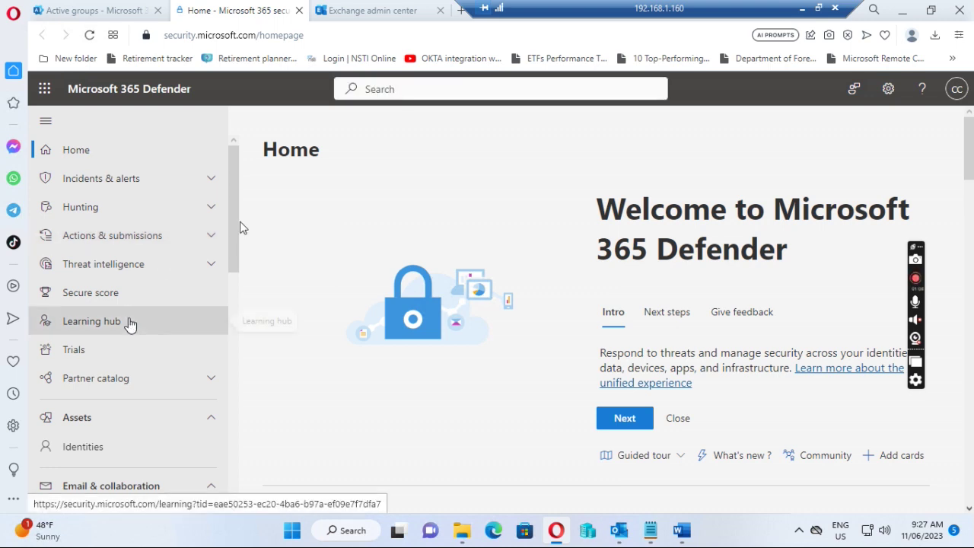
scroll(234, 273, "down", 5)
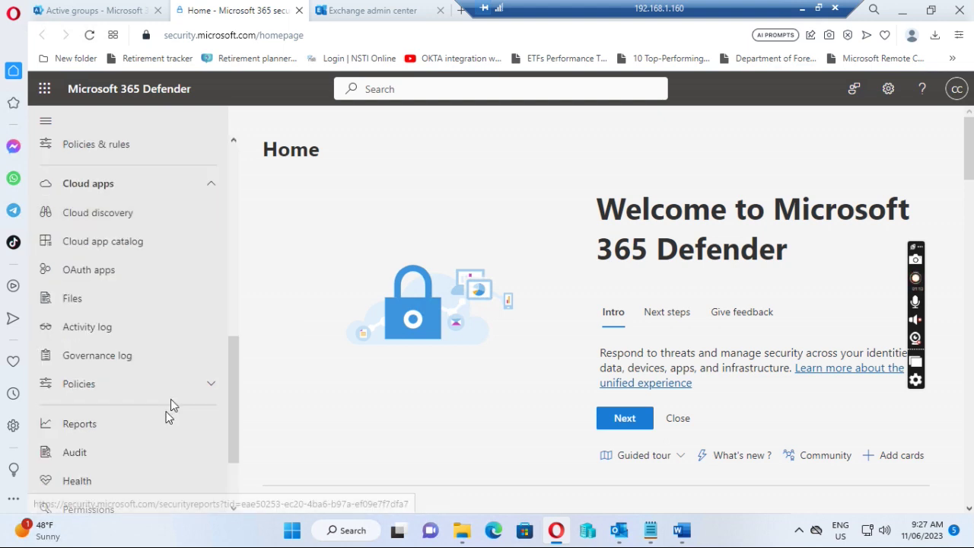
scroll(168, 418, "up", 1)
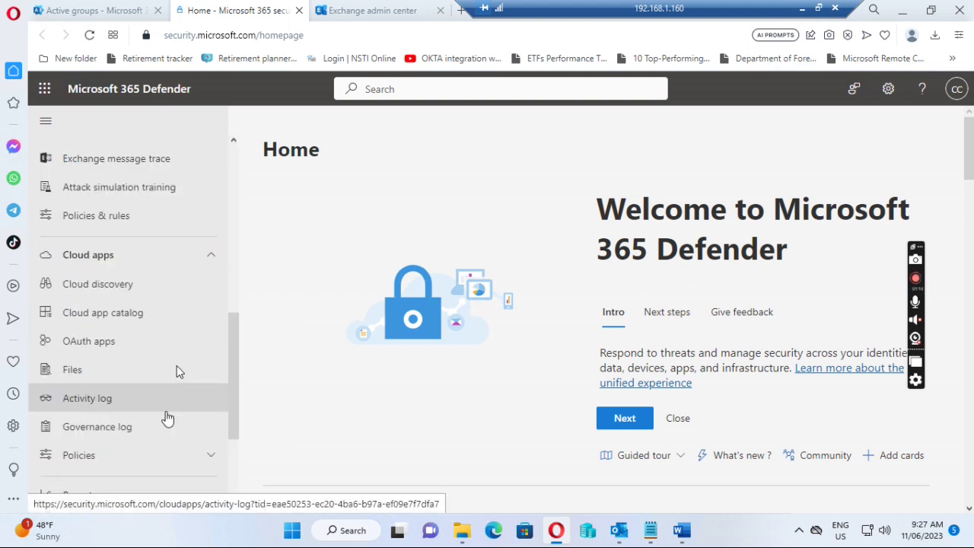
scroll(177, 370, "up", 3)
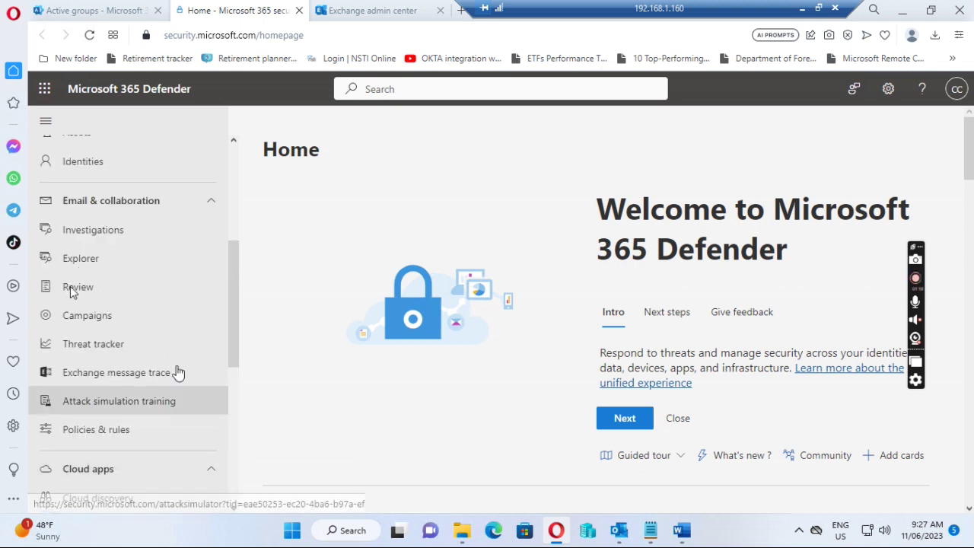
scroll(176, 370, "up", 5)
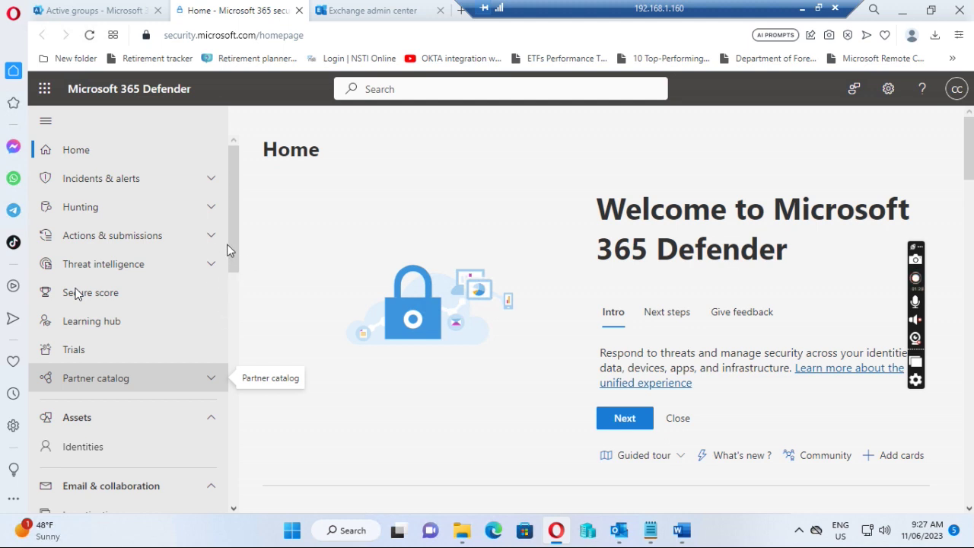
- View the Secure score overview, then open Review under Email & collaboration
left_click(76, 293)
scroll(234, 243, "down", 2)
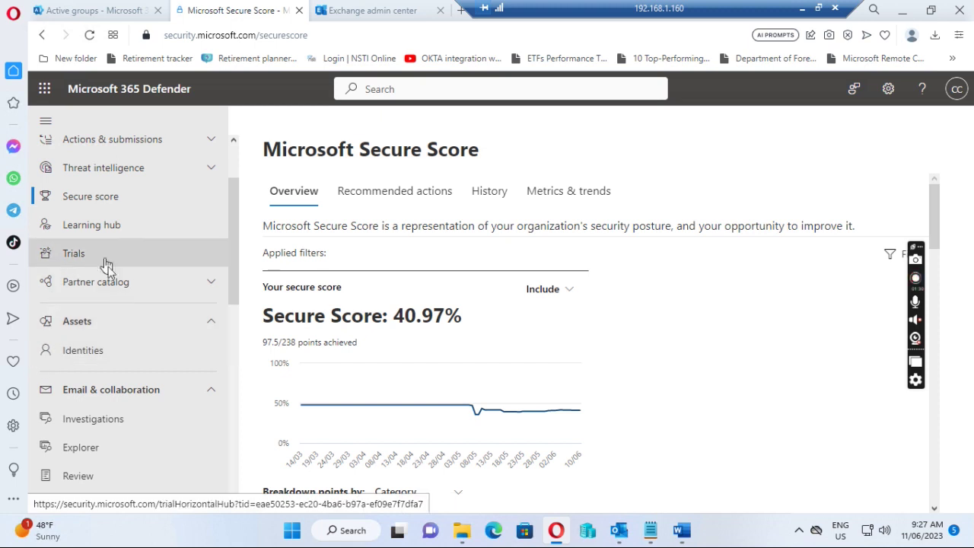
scroll(121, 310, "down", 10)
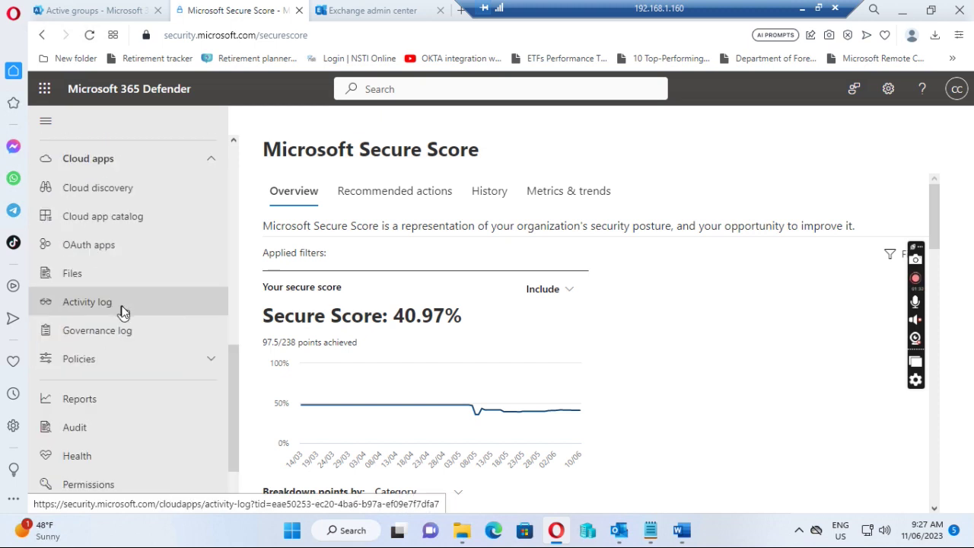
scroll(124, 311, "down", 3)
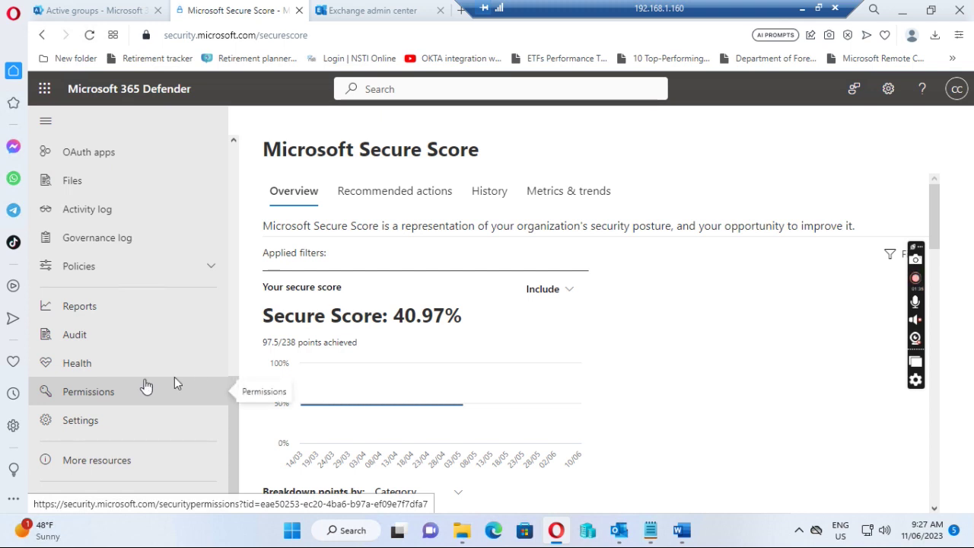
scroll(174, 376, "up", 9)
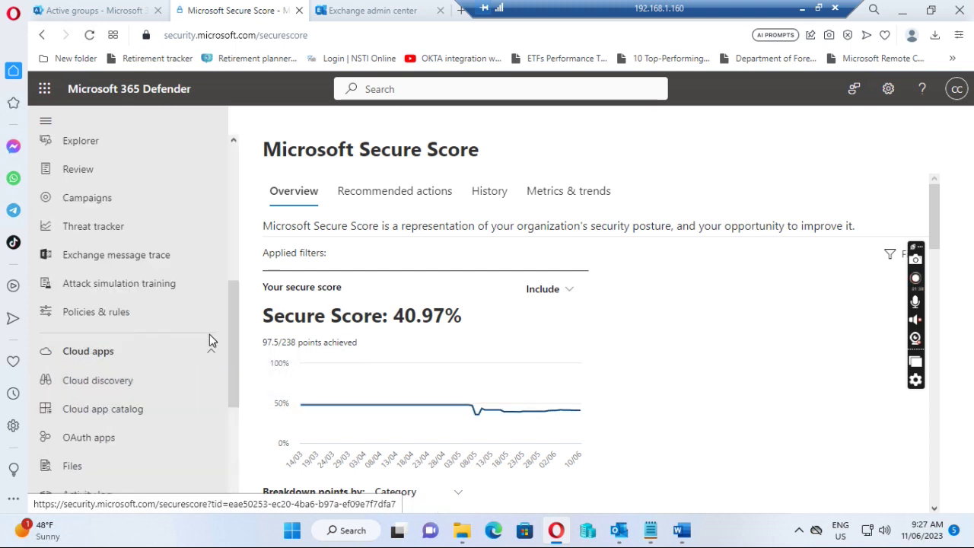
scroll(210, 340, "up", 7)
left_click(79, 383)
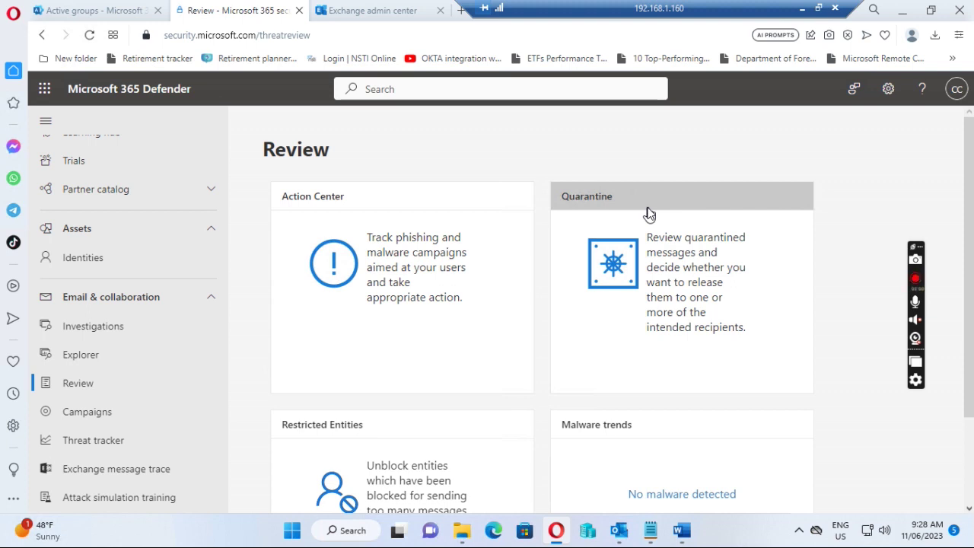
- Open the Quarantine card on the Review page
left_click(672, 261)
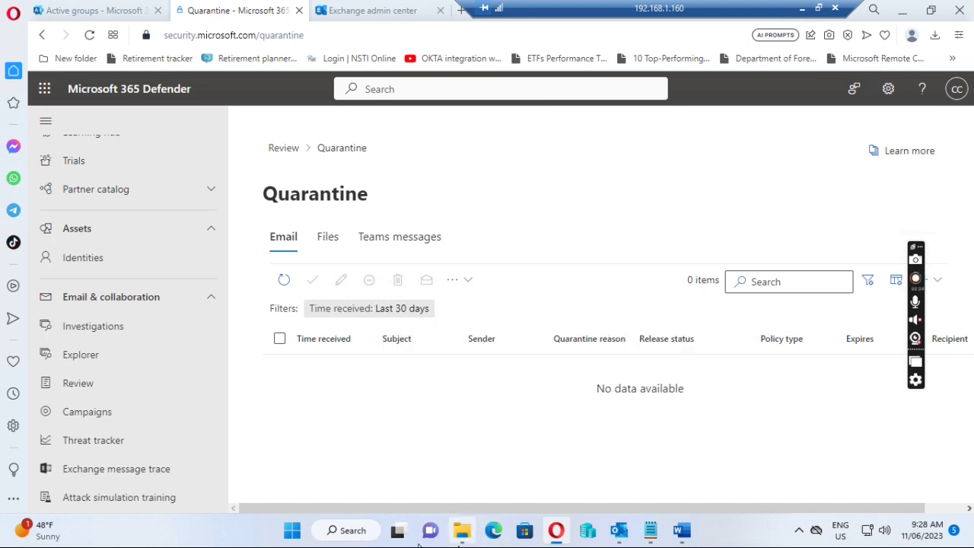
- Open Windows search from the taskbar
left_click(351, 532)
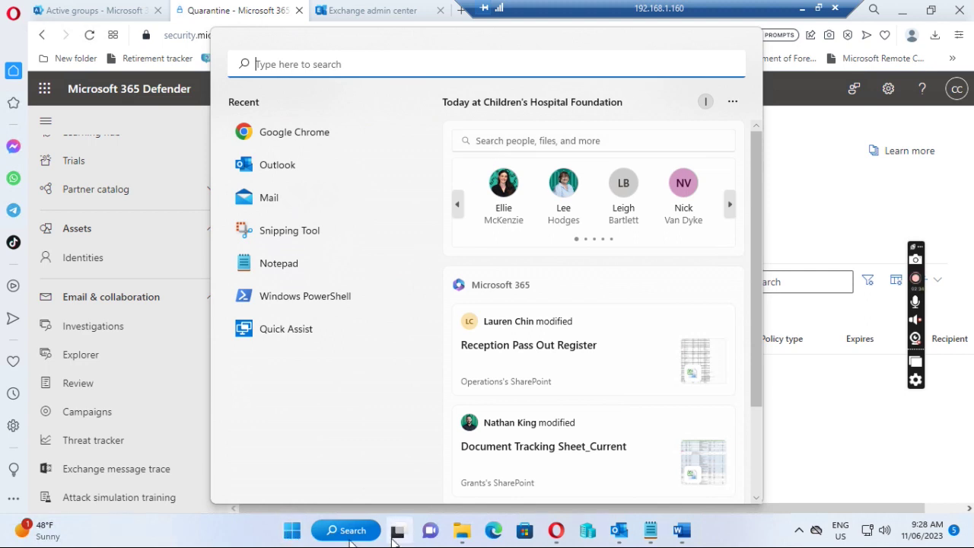
- Search the Start menu for 'powershell' and launch Windows PowerShell from Best match
left_click(294, 536)
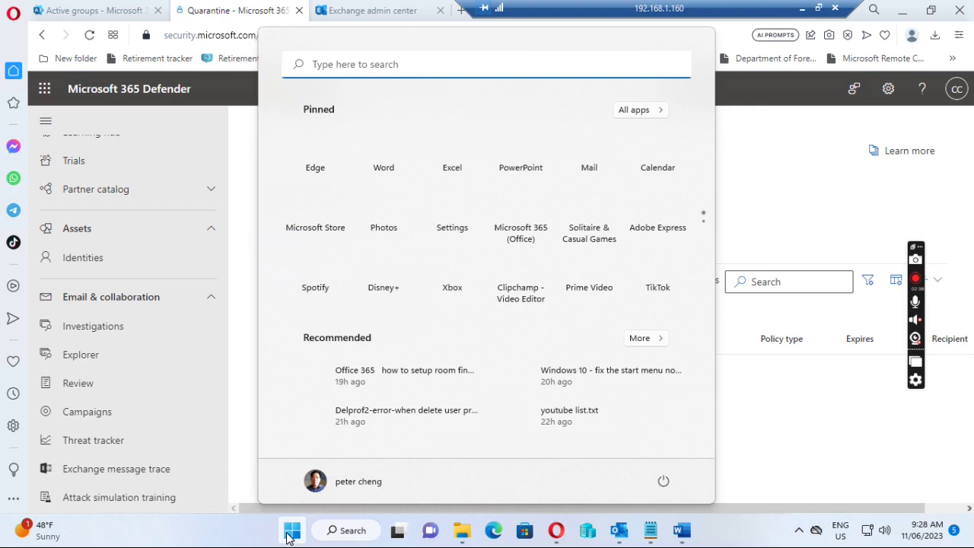
left_click(336, 67)
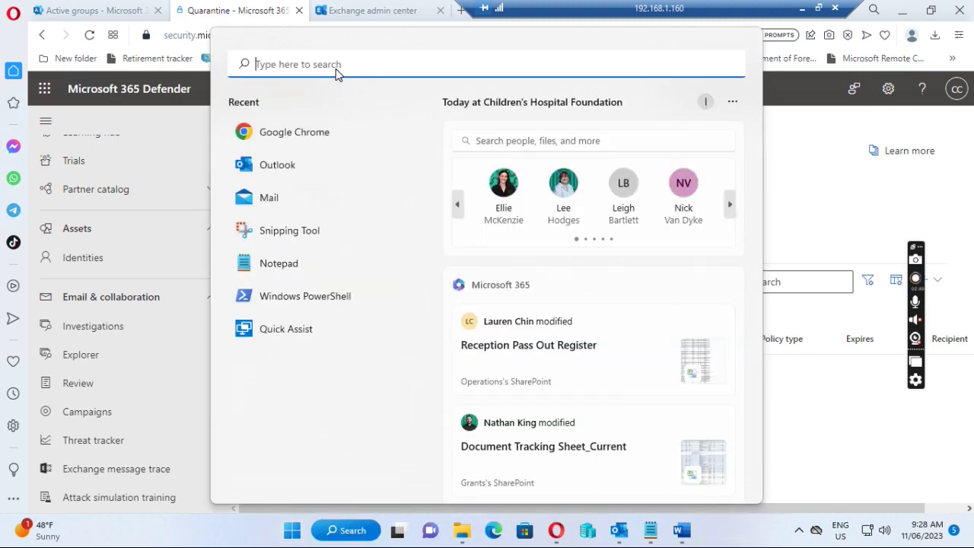
type("pwer")
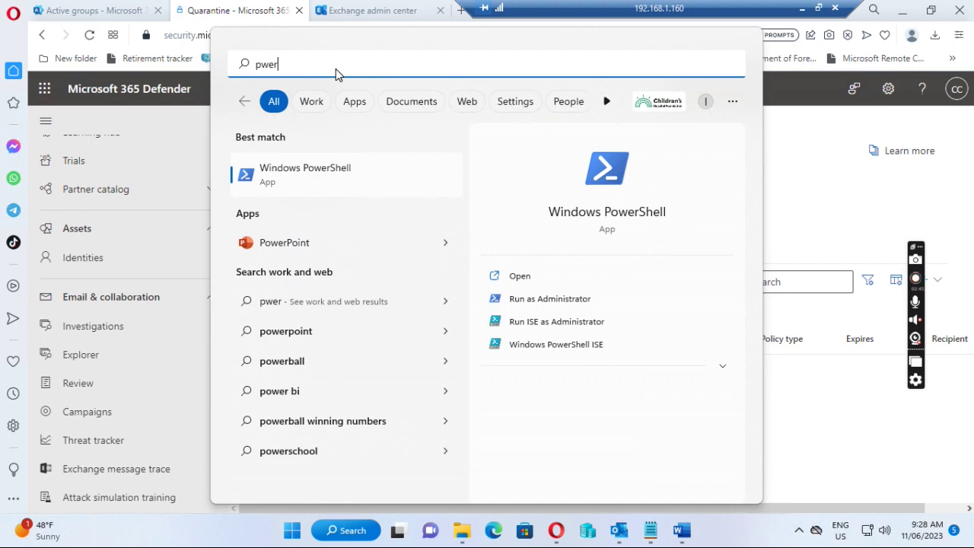
key("BackSpace")
key("BackSpace")
key("BackSpace")
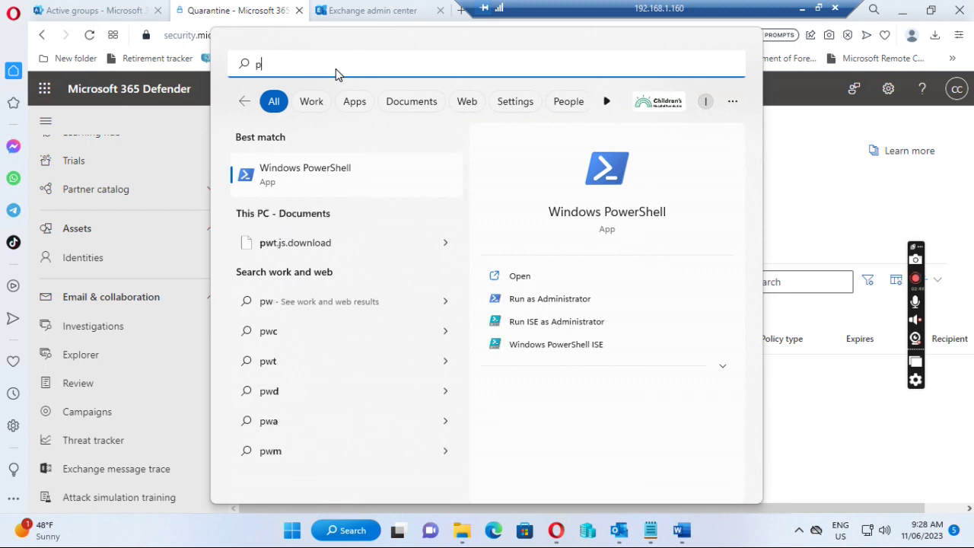
type("ower")
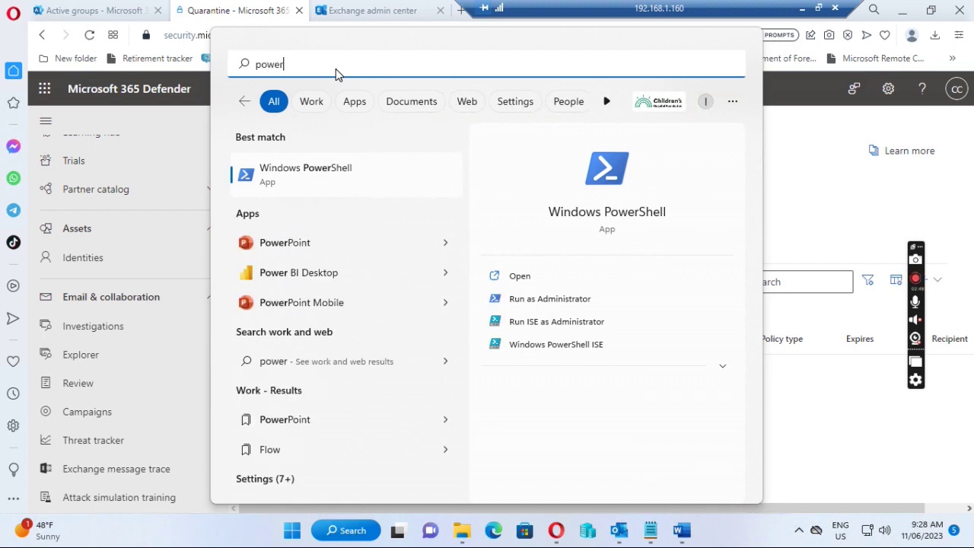
type("shell")
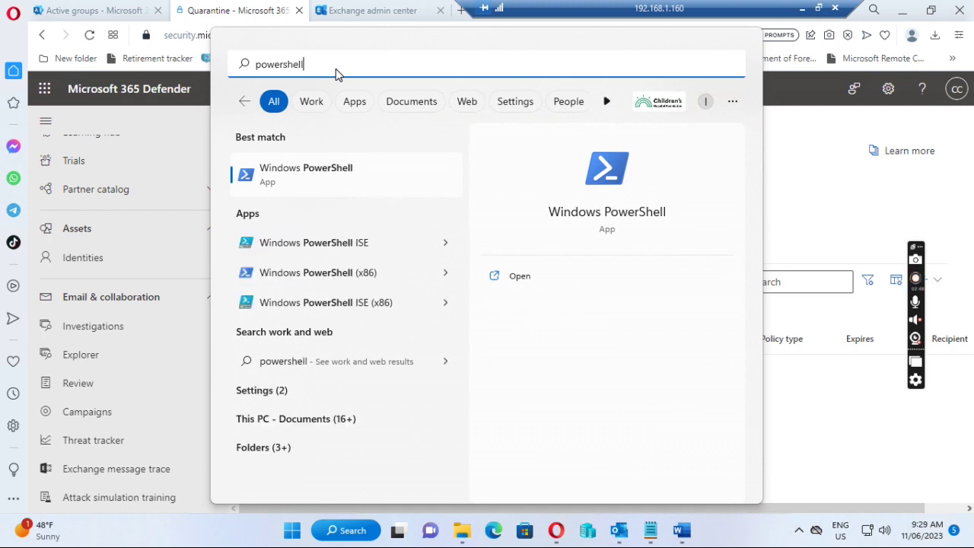
left_click(331, 173)
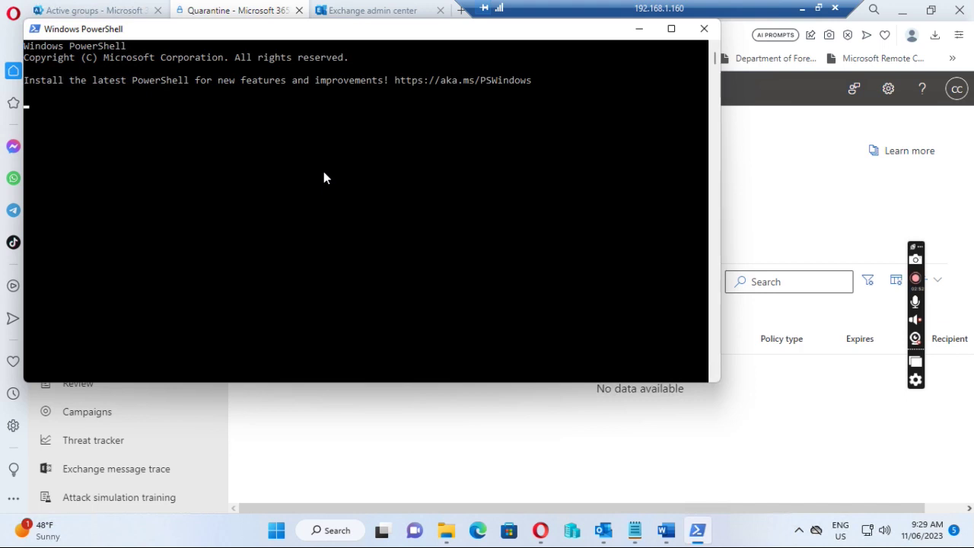
- Run connect-exchangeonline at the PowerShell prompt
type("connect-exchangeonline")
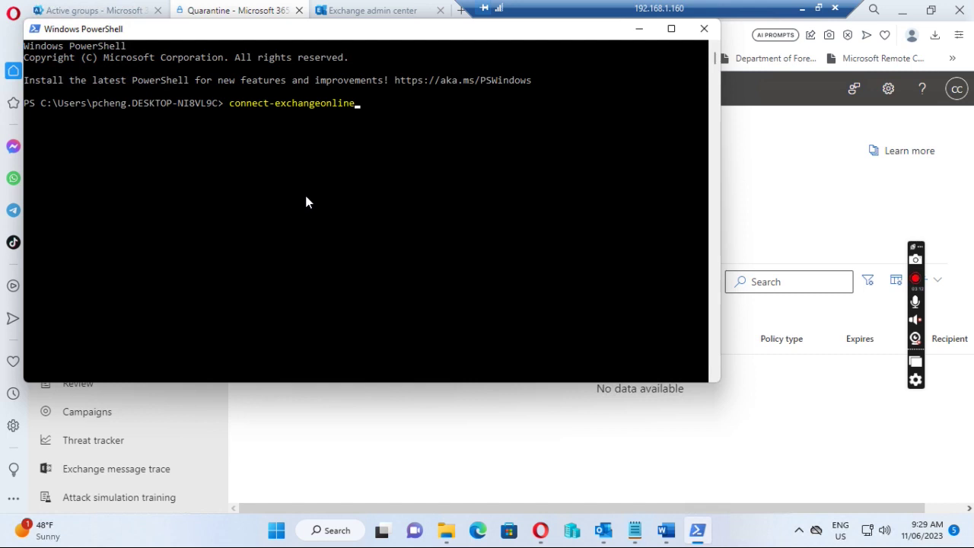
key("Return")
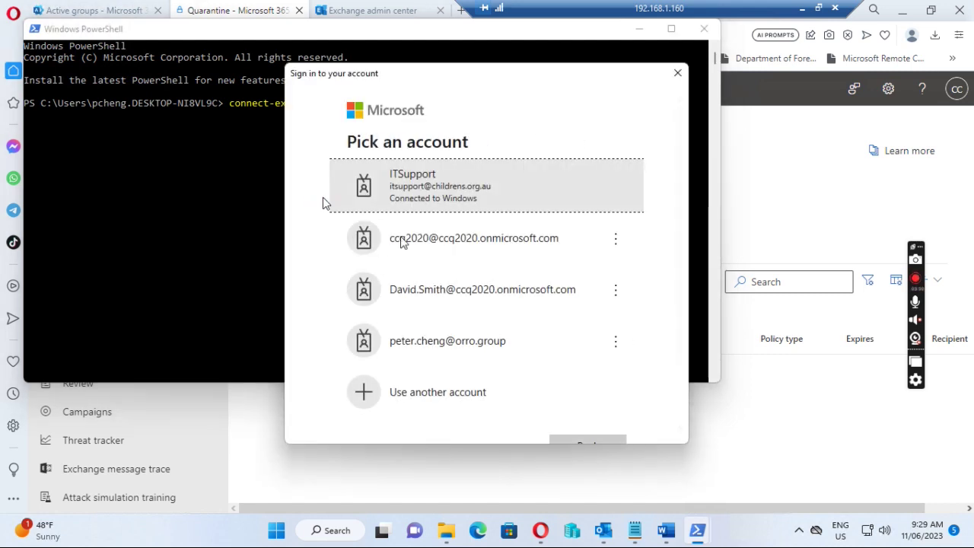
- Sign in with the admin account and enter its password
left_click(445, 246)
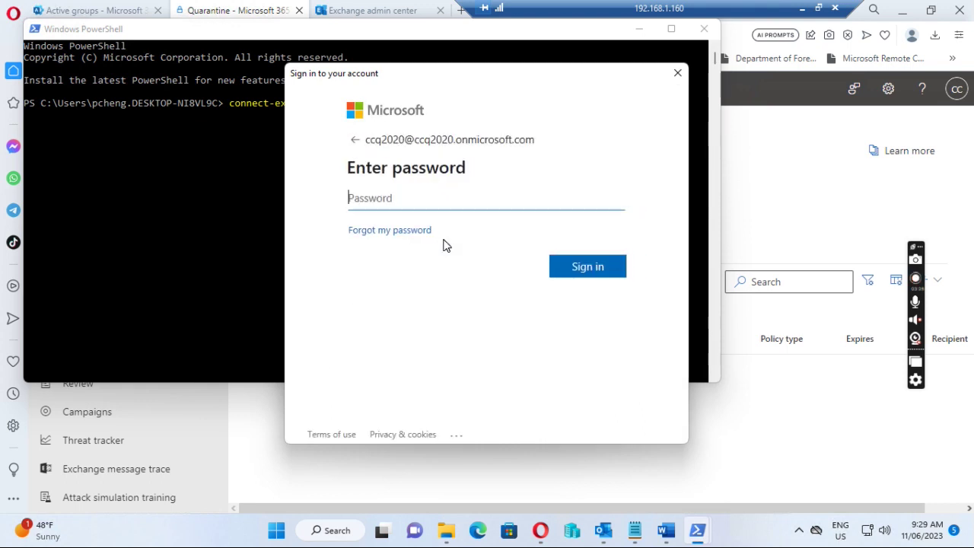
type("•")
type("••••••••••")
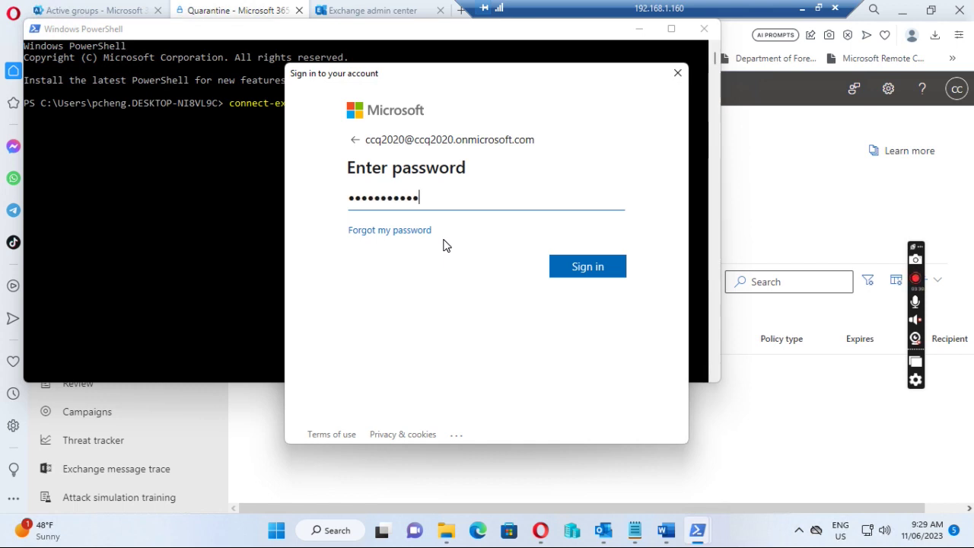
type("••")
key("Return")
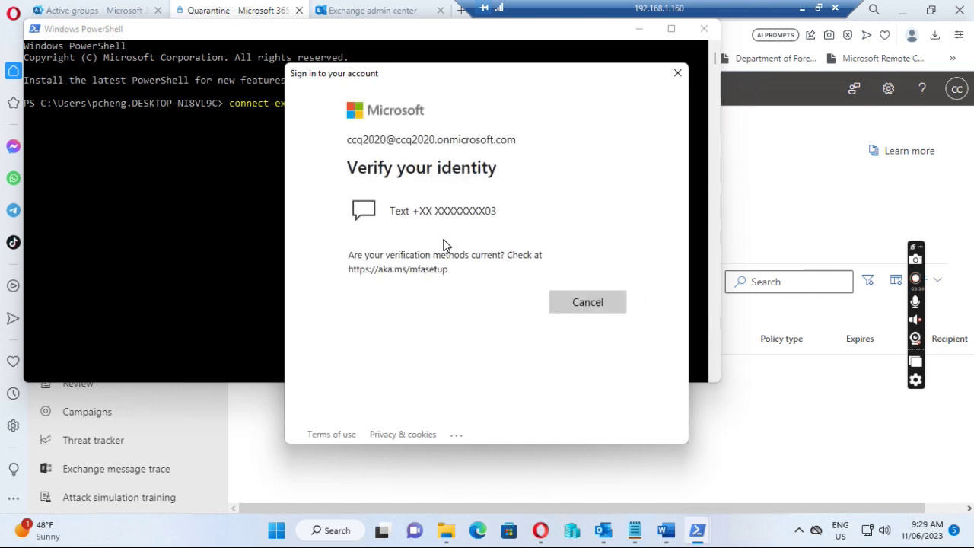
- Request a text-message verification code, enter the received code, and verify
left_click(452, 209)
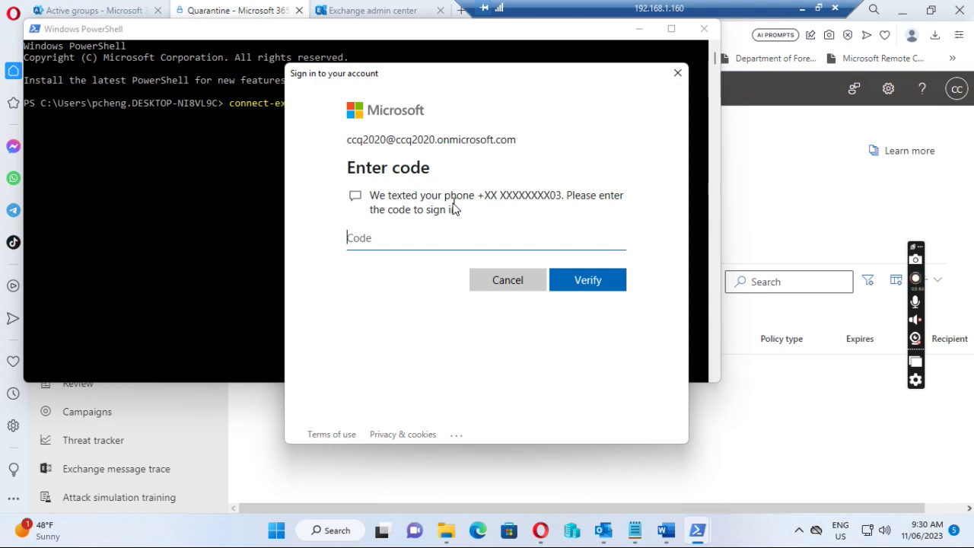
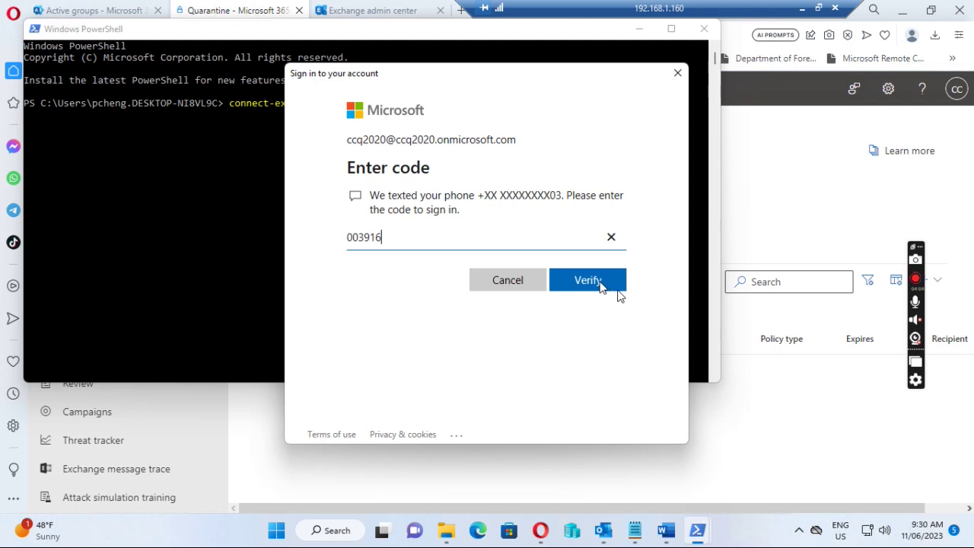
left_click(595, 281)
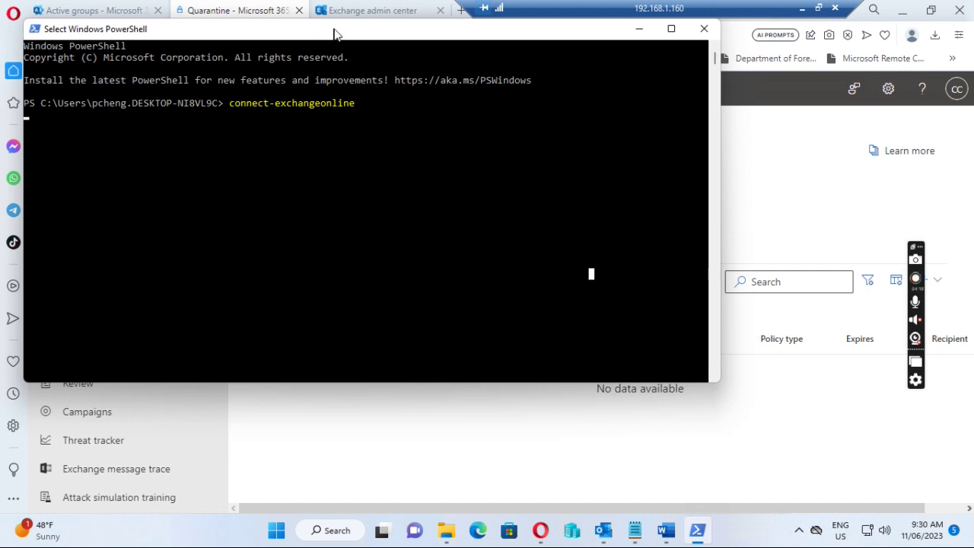
- Shift the PowerShell window right and exit Select mode so the Exchange Online V3 banner appears
left_click_drag(333, 35, 338, 34)
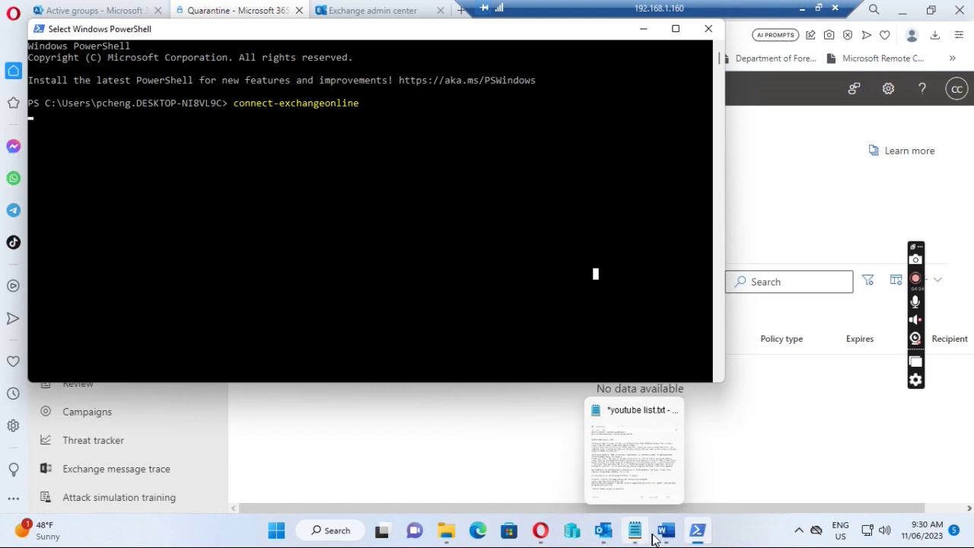
mouse_move(664, 534)
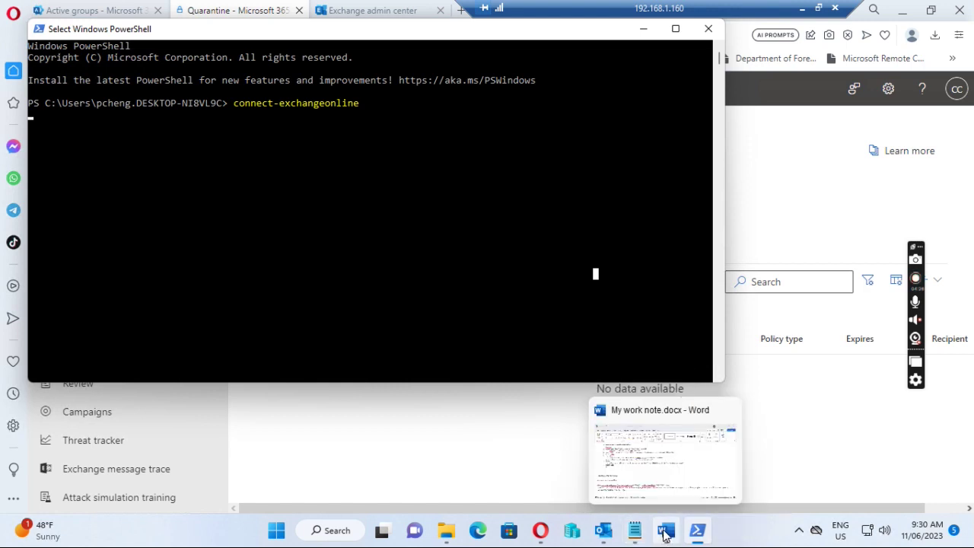
left_click_drag(404, 32, 439, 32)
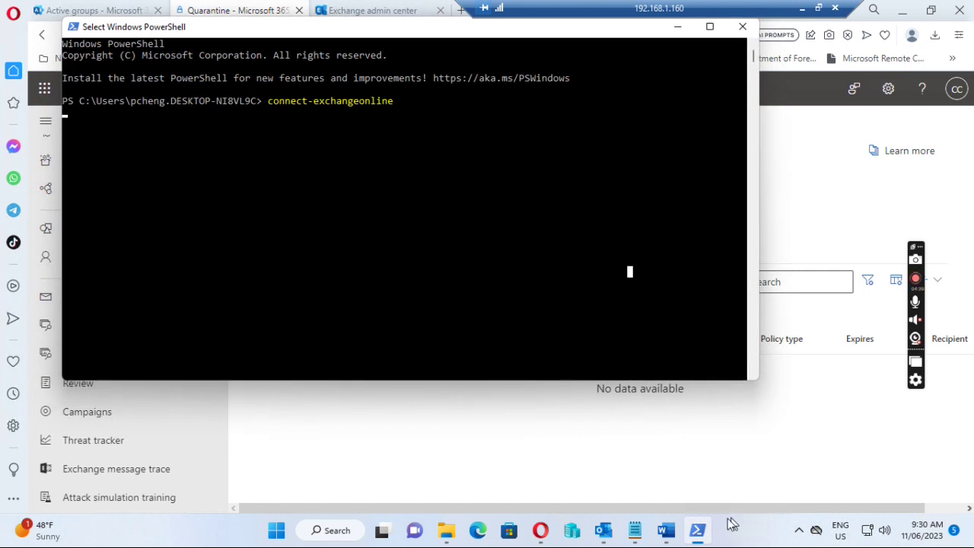
left_click(754, 376)
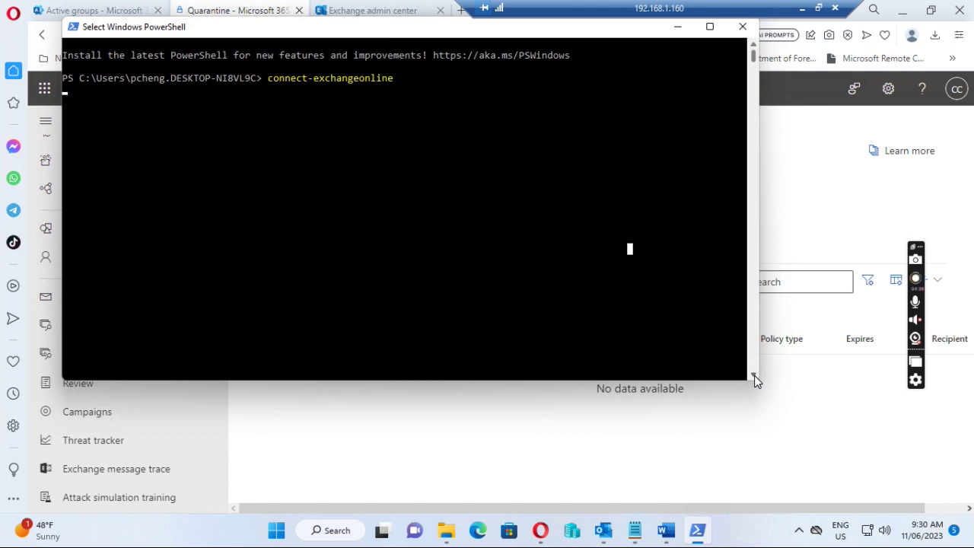
right_click(309, 162)
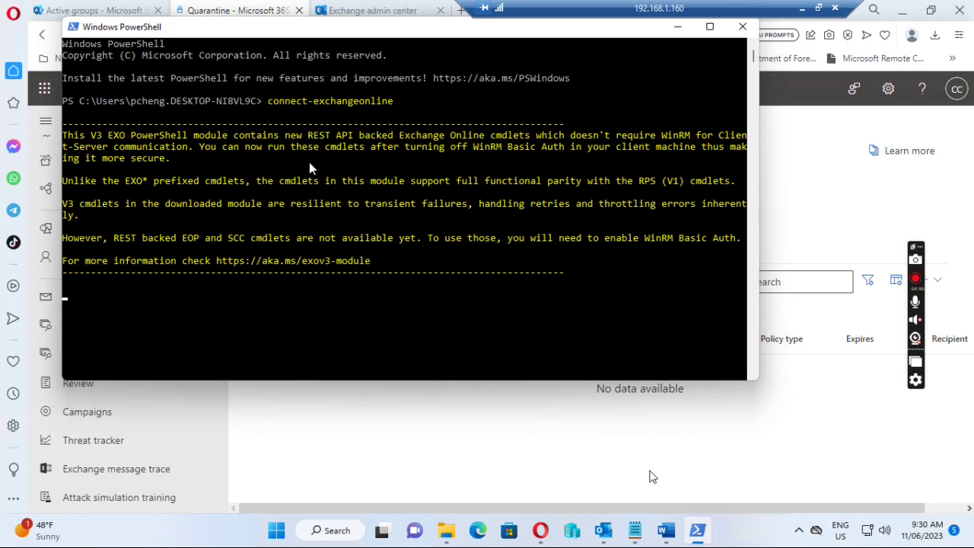
- Select the Get-QuarantineMessage export command in My work note.docx, then minimize Word
left_click(664, 532)
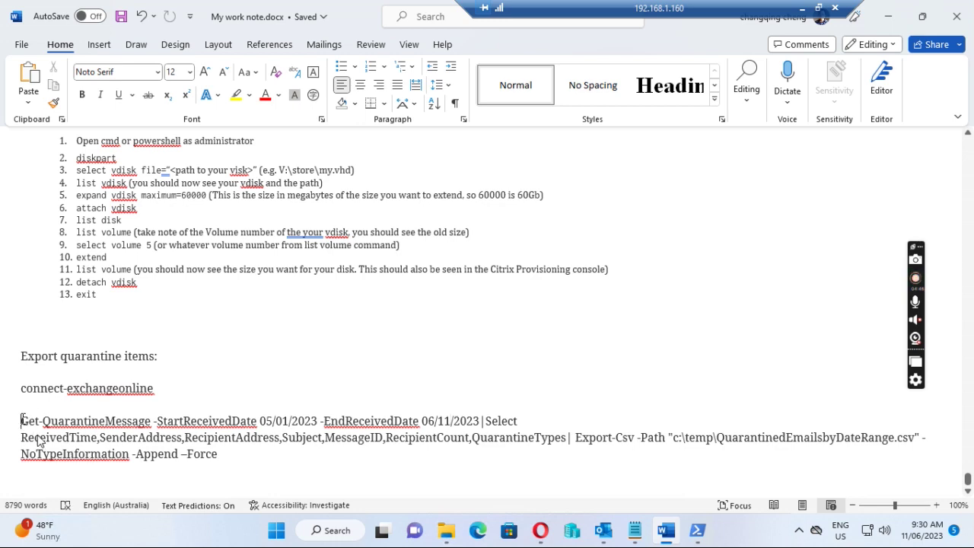
double_click(25, 424)
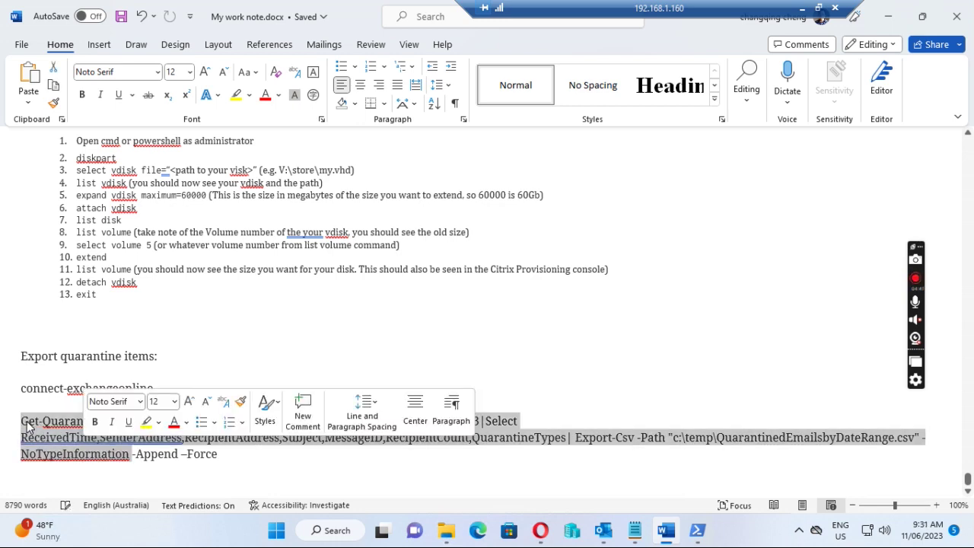
left_click(252, 461)
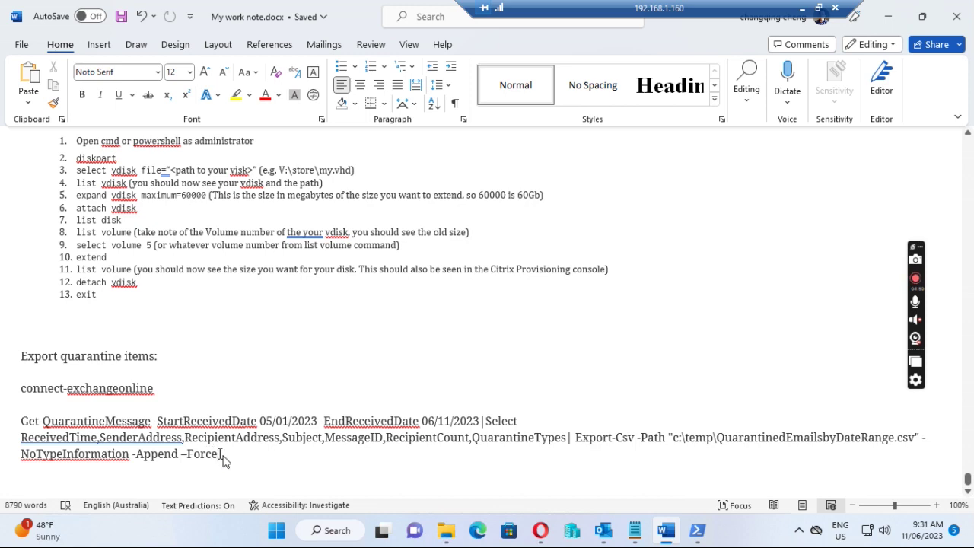
left_click_drag(203, 461, 13, 426)
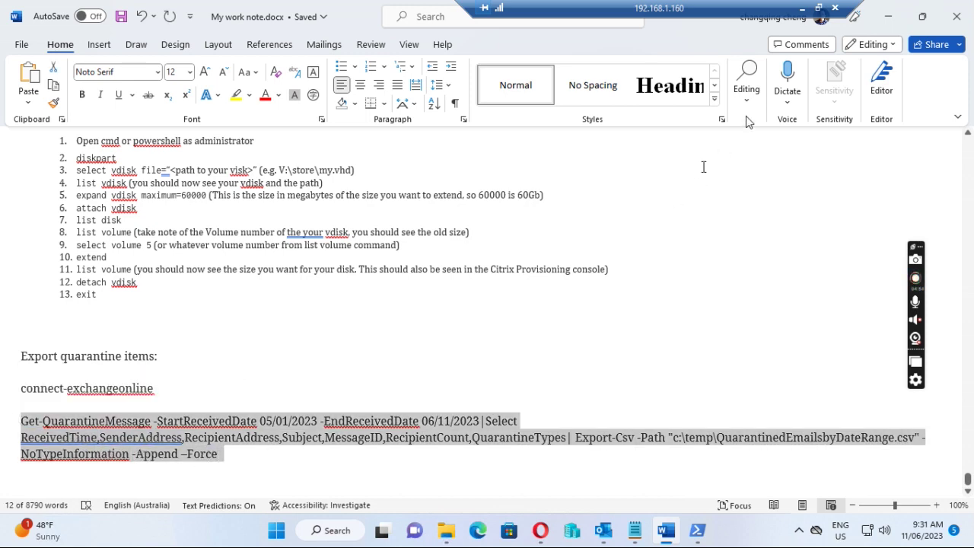
left_click(888, 19)
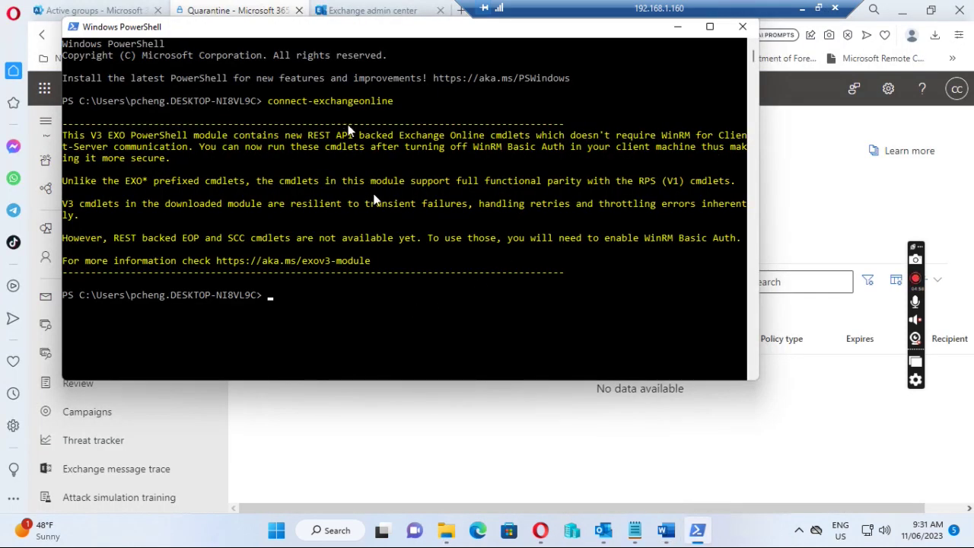
- Paste and run the Get-QuarantineMessage export command to c:\temp\QuarantinedEmailsbyDateRange.csv
right_click(303, 295)
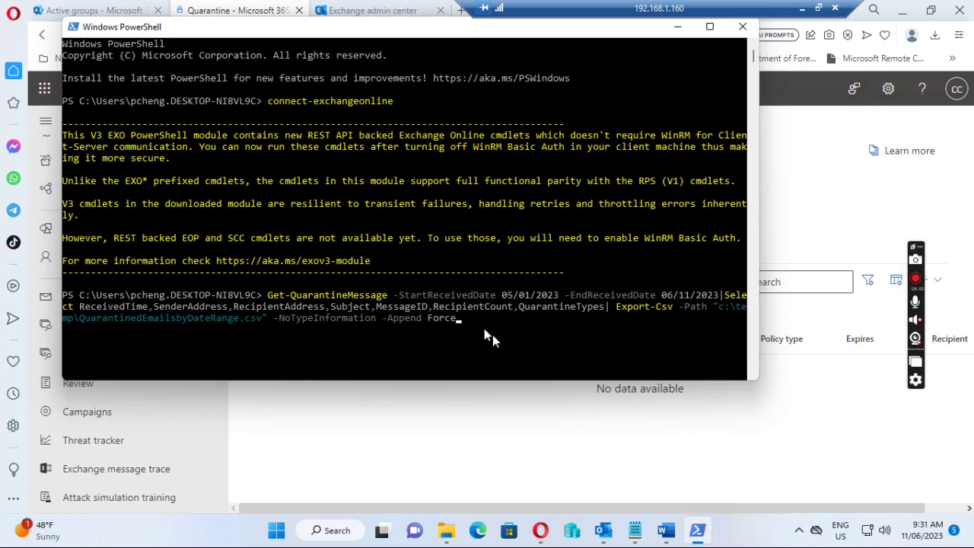
key("Left")
key("Return")
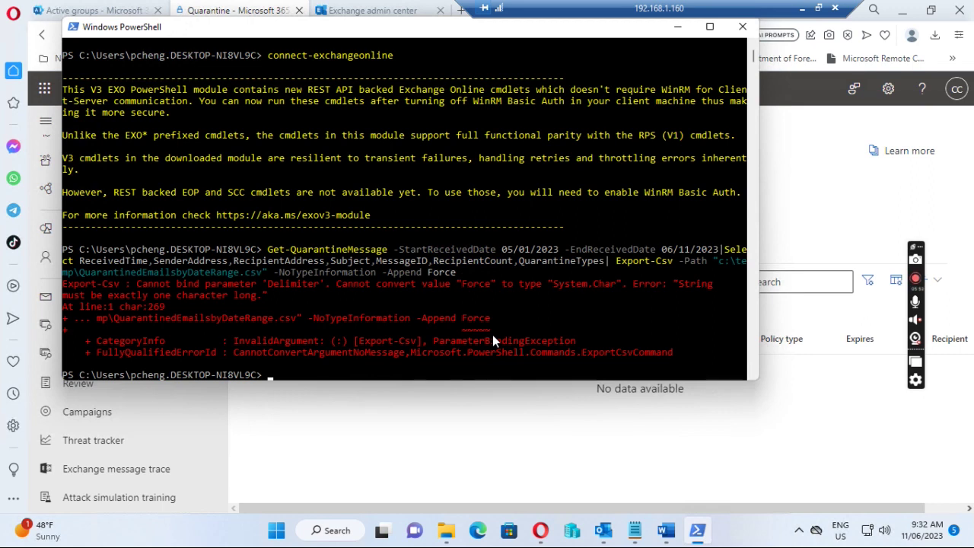
- Rerun the export without the faulty Force argument that caused the Delimiter error
key("Up")
key("BackSpace")
key("BackSpace")
key("BackSpace")
key("BackSpace")
key("BackSpace")
key("BackSpace")
key("BackSpace")
key("BackSpace")
key("BackSpace")
key("BackSpace")
key("BackSpace")
key("BackSpace")
key("BackSpace")
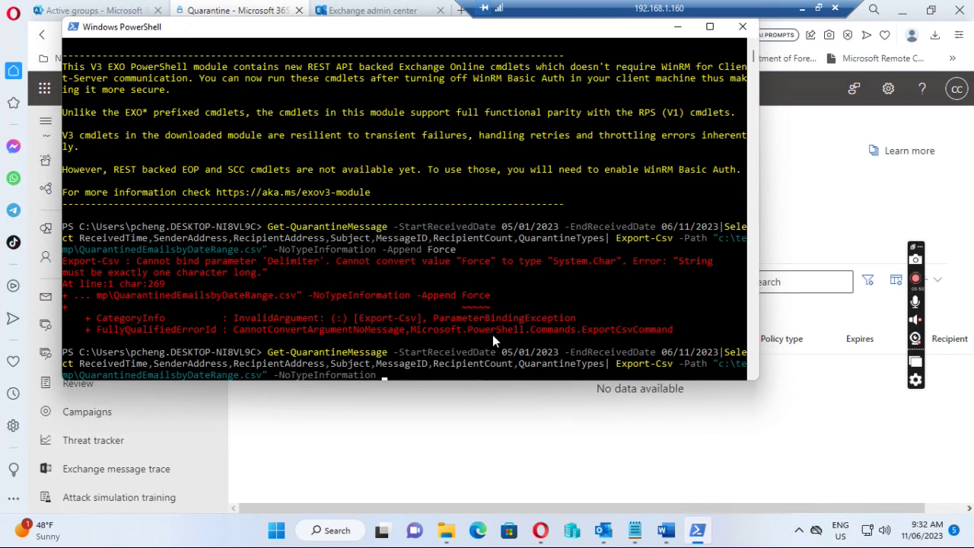
key("Return")
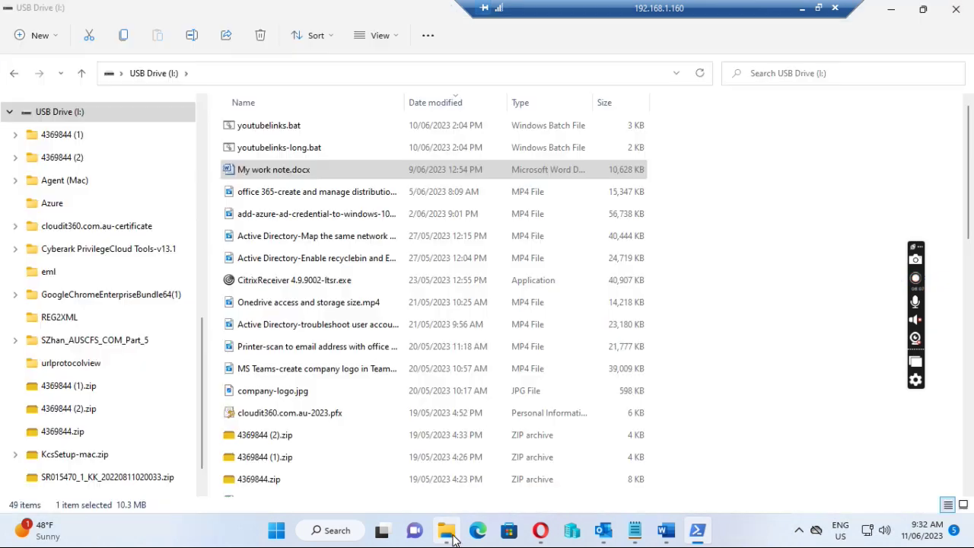
- Confirm the 0 KB QuarantinedEmailsbyDateRange.csv exists in C:\temp, then return to Defender's Quarantine page
left_click(456, 539)
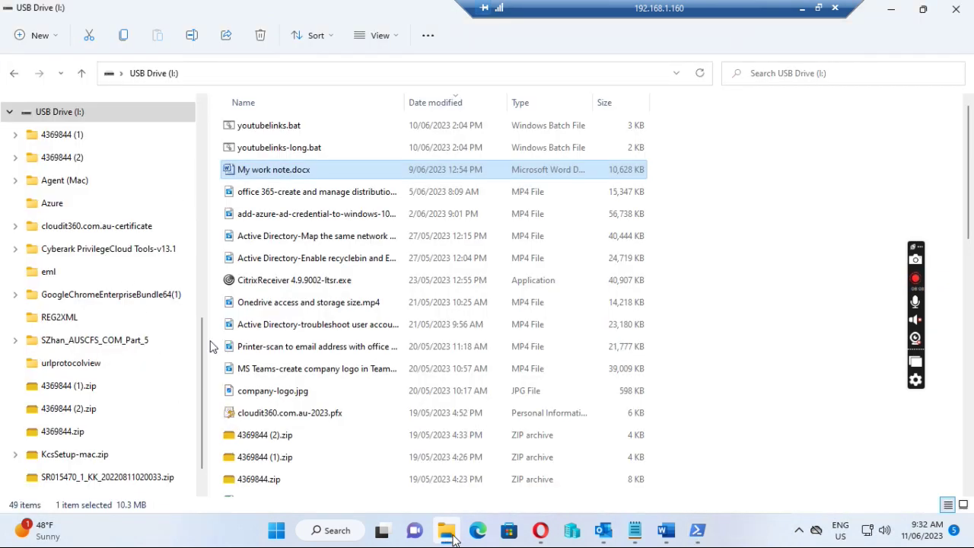
left_click_drag(199, 333, 197, 206)
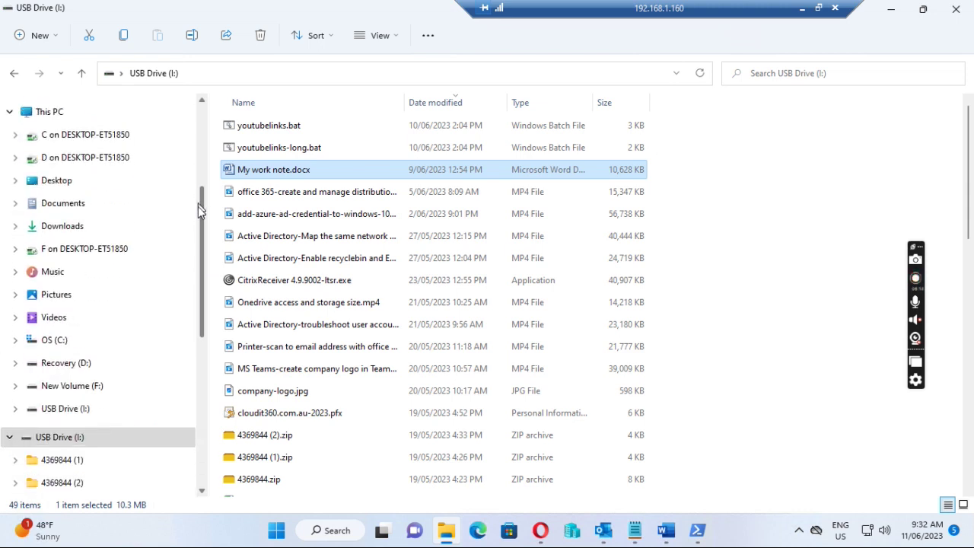
left_click(66, 342)
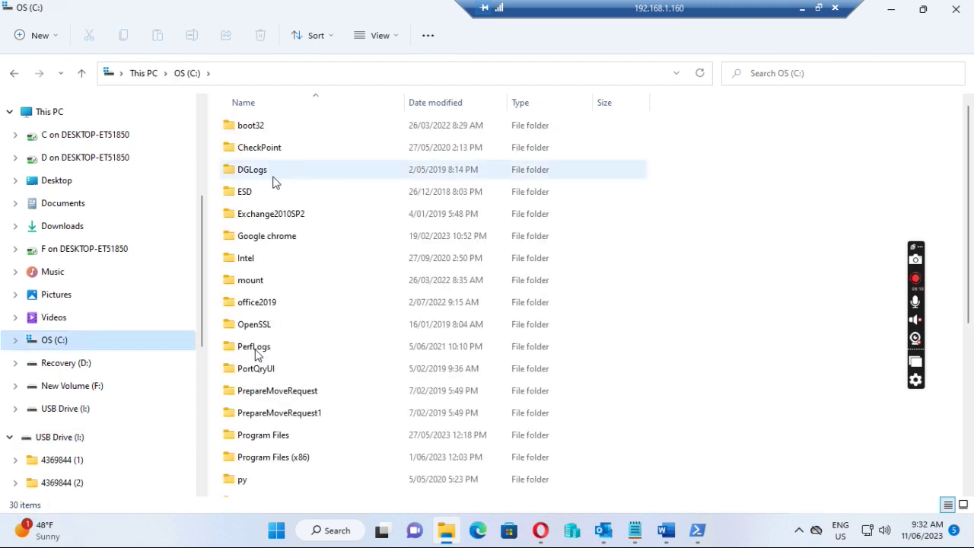
left_click(254, 392)
scroll(253, 397, "down", 2)
scroll(253, 396, "down", 1)
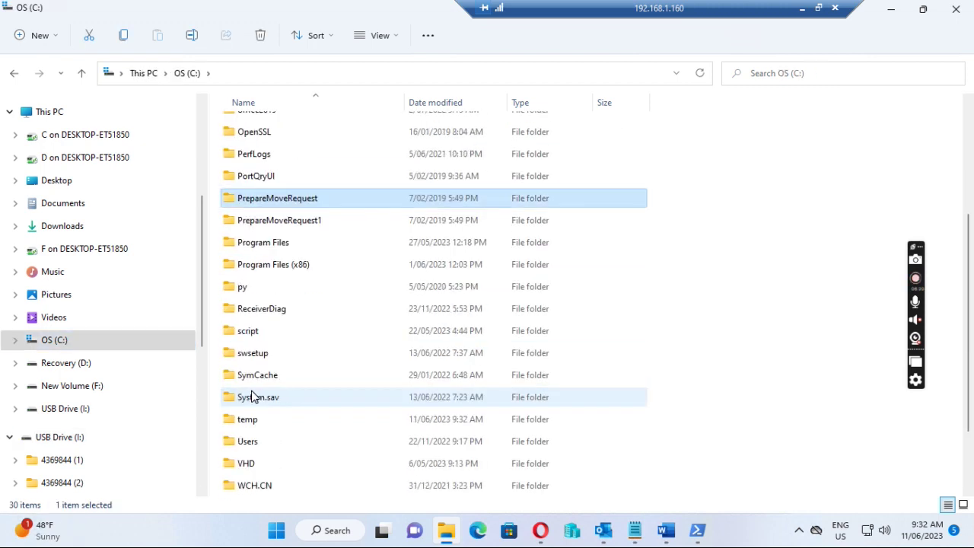
double_click(244, 423)
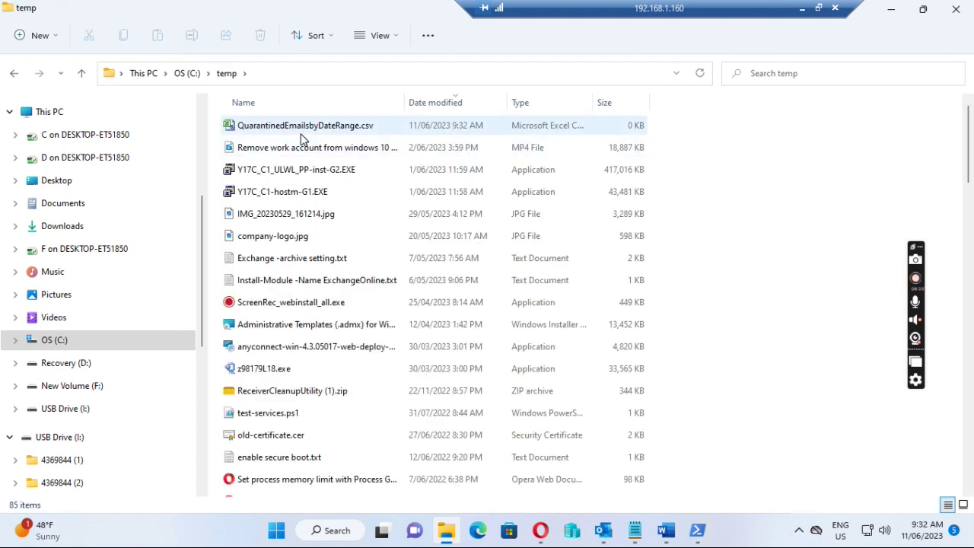
left_click(540, 530)
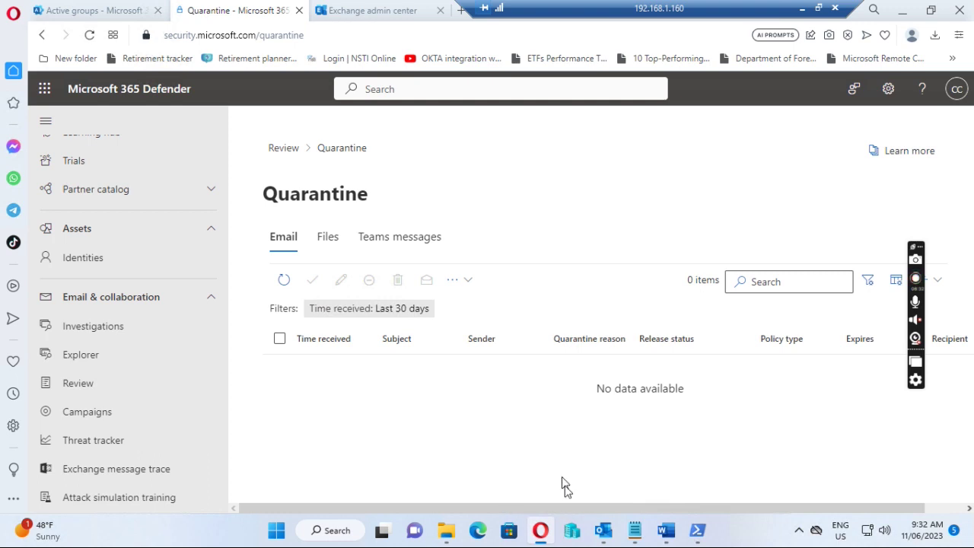
mouse_move(446, 530)
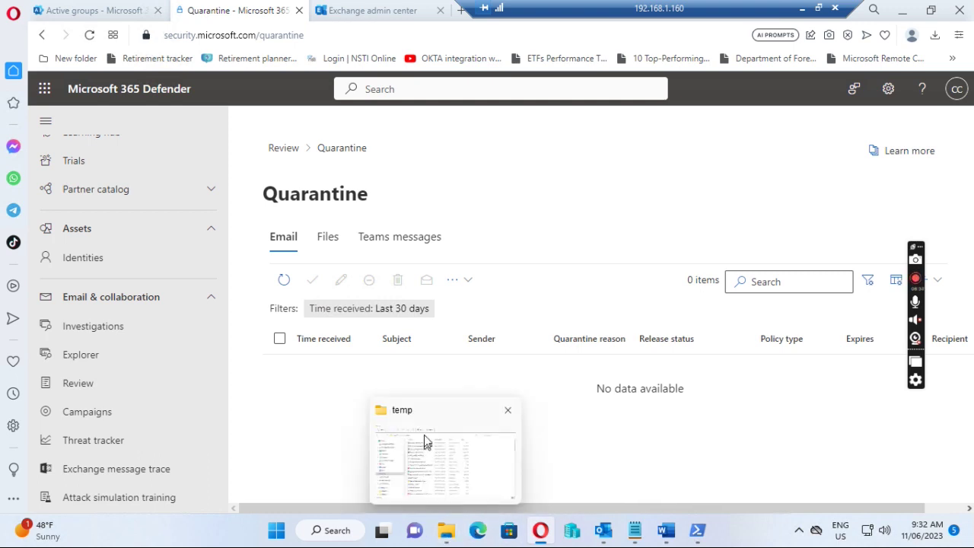
left_click(437, 413)
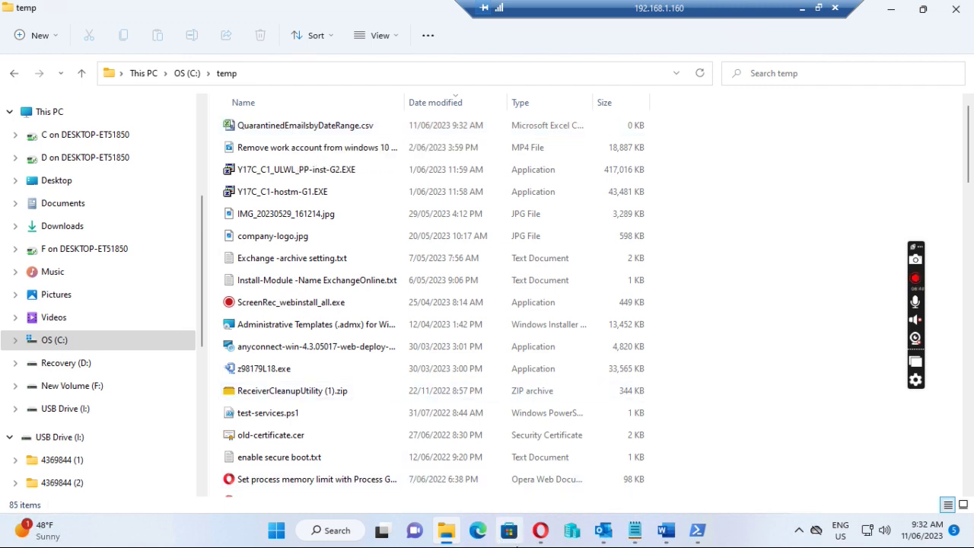
mouse_move(545, 537)
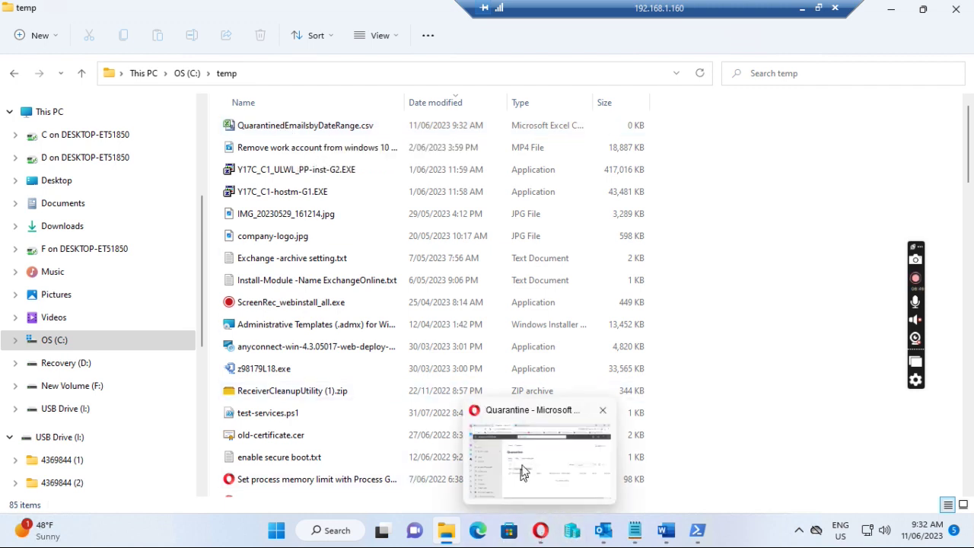
left_click(537, 431)
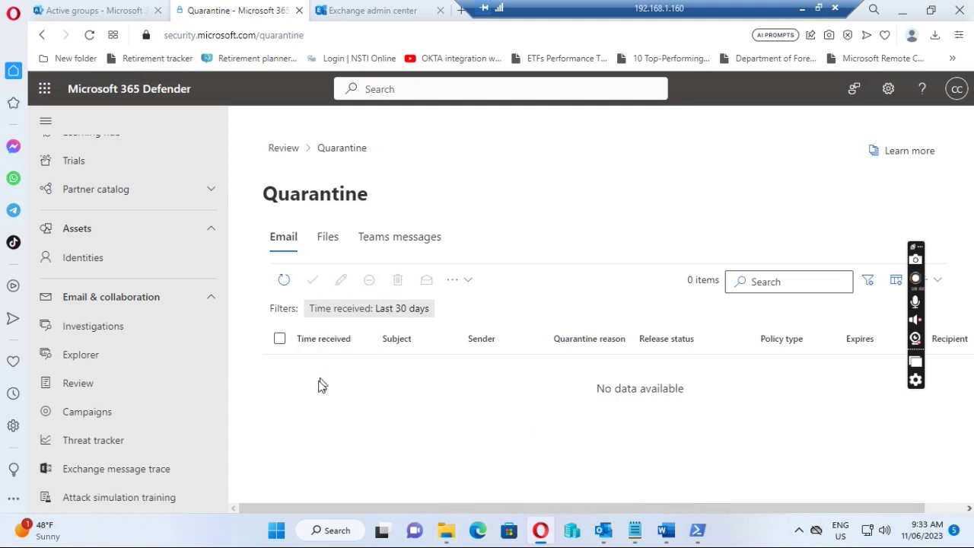